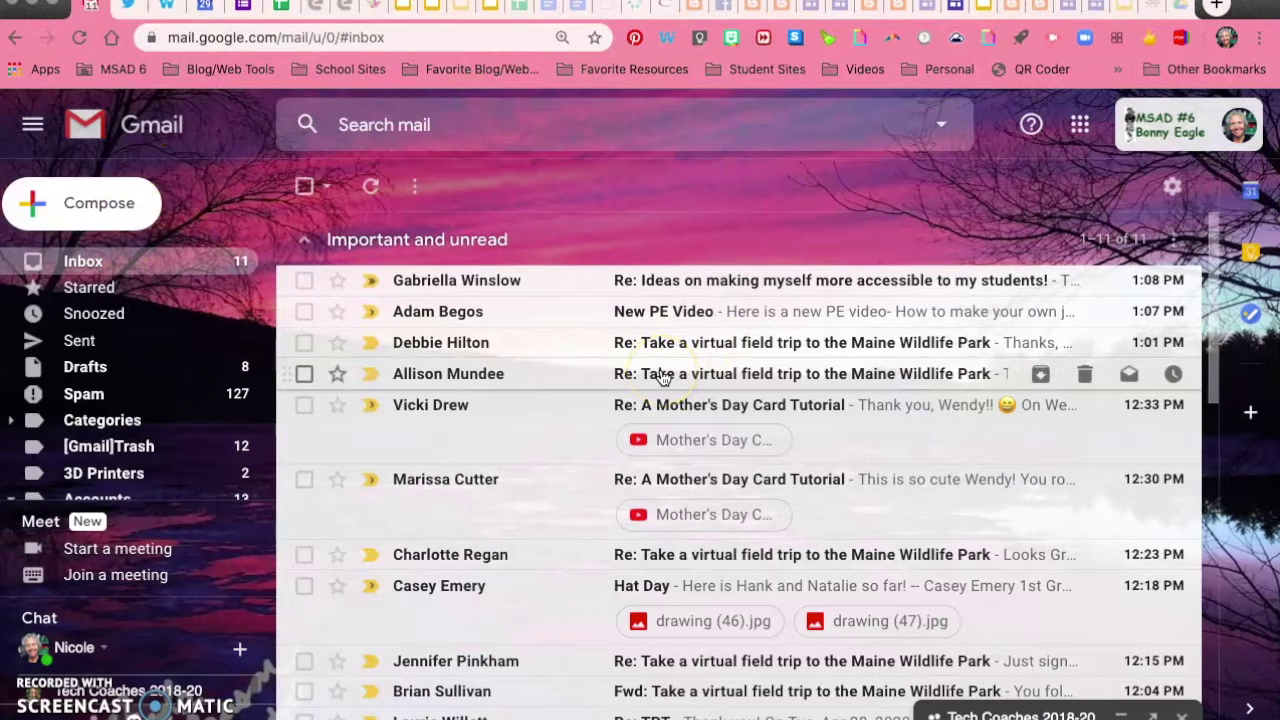
Step: Switch from Gmail to YouTube through the Google apps
left_click(1080, 126)
scroll(1080, 456, "down", 5)
scroll(1080, 456, "down", 1)
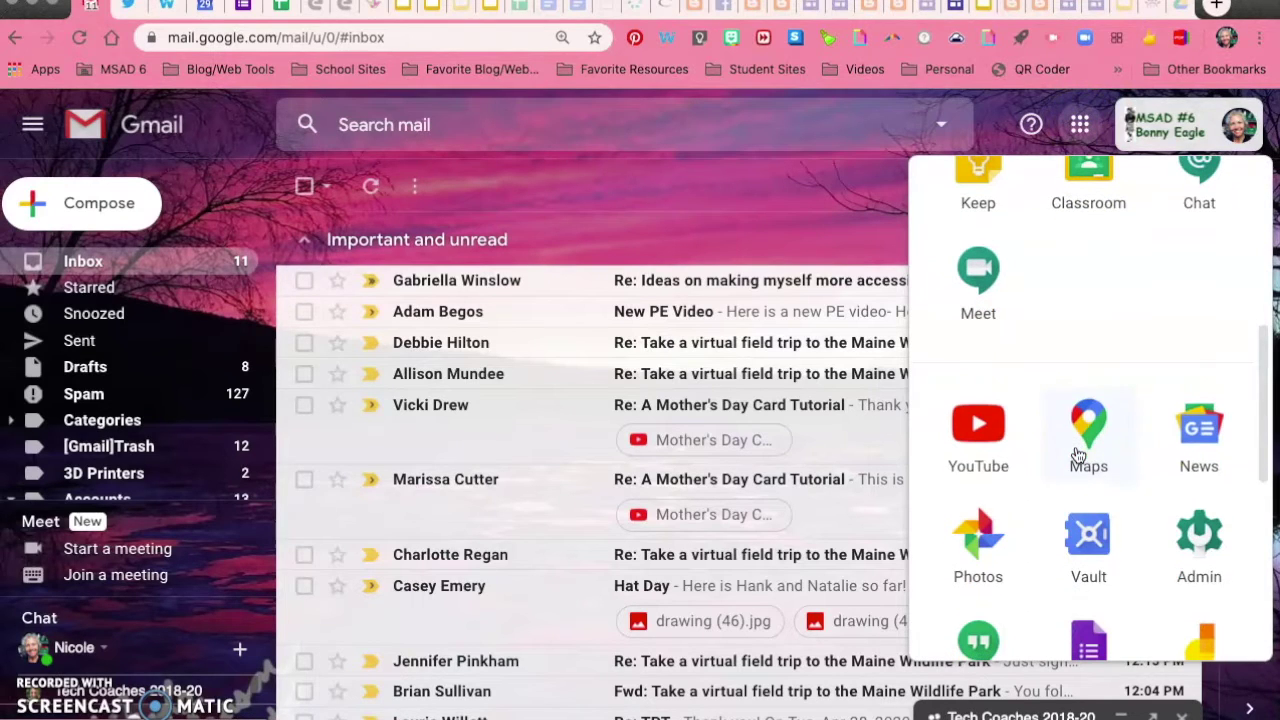
left_click(980, 432)
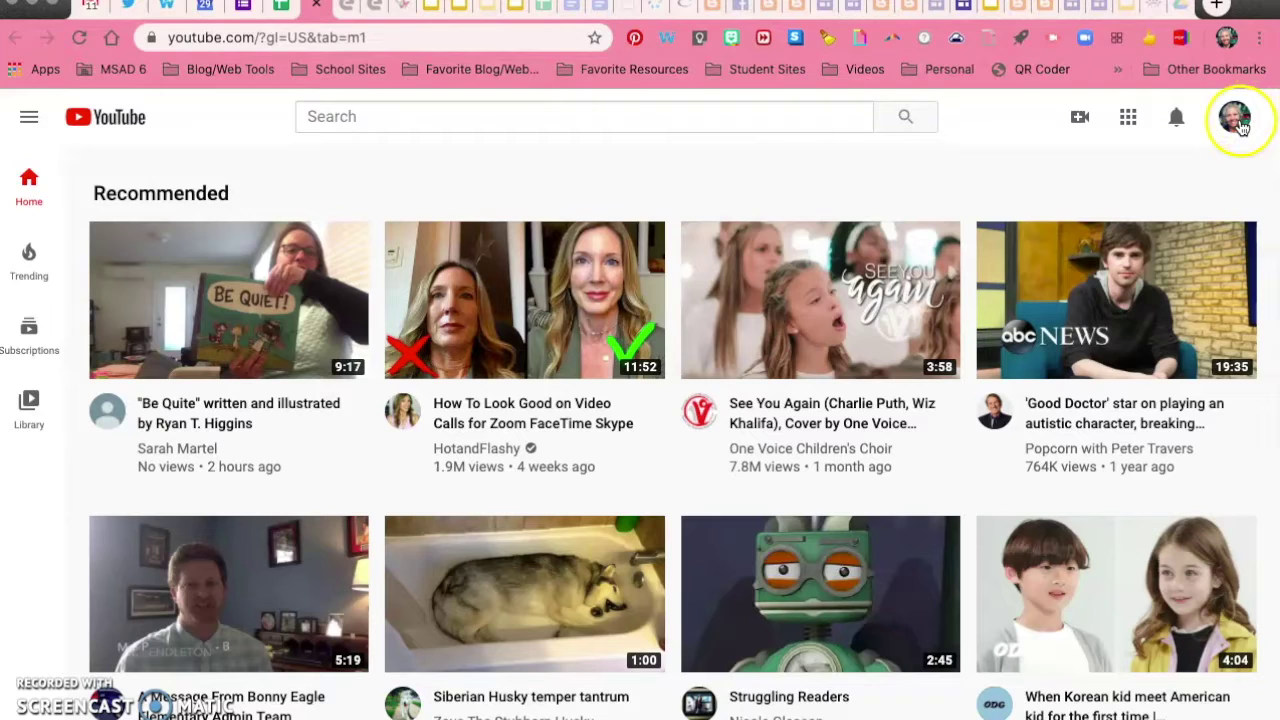
Step: Start a video upload and add IMG_3521.mov from the Dragon Stories folder
left_click(1080, 119)
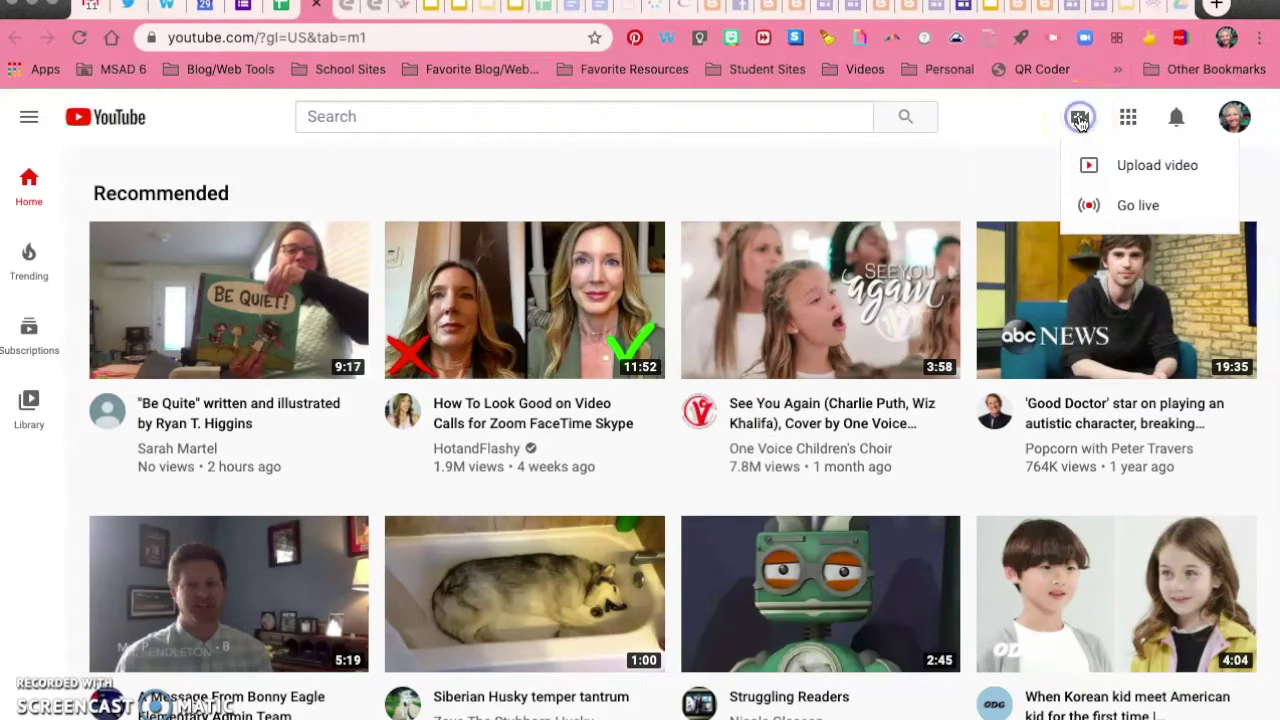
left_click(1100, 168)
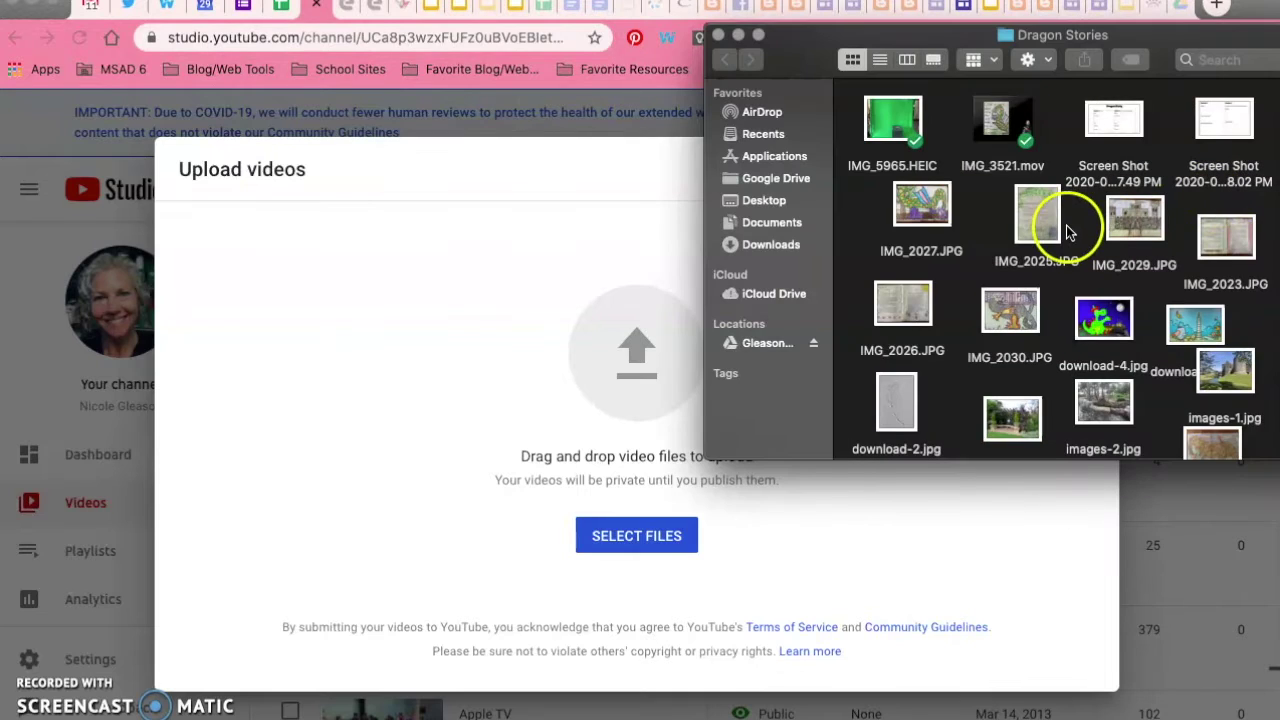
left_click_drag(1005, 118, 613, 395)
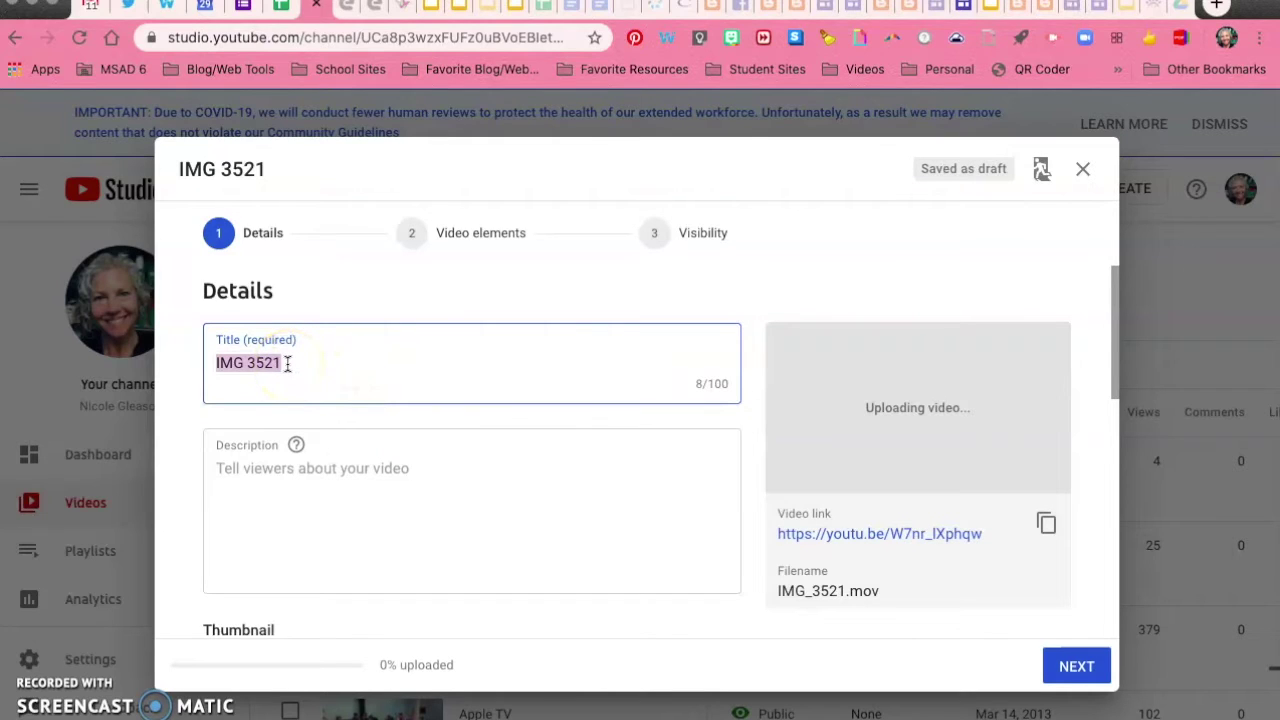
Step: Title the uploaded video "Dragon Story" and leave its description empty
type("Dragon")
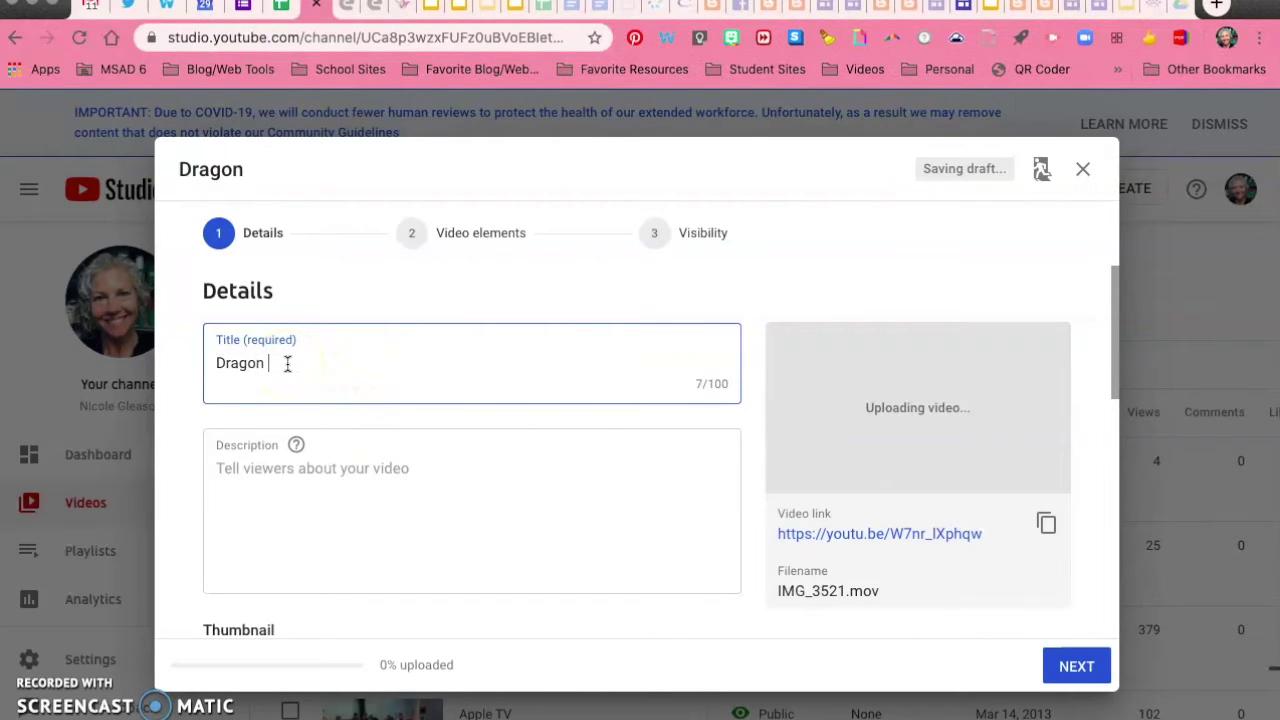
type(" Story")
left_click(268, 471)
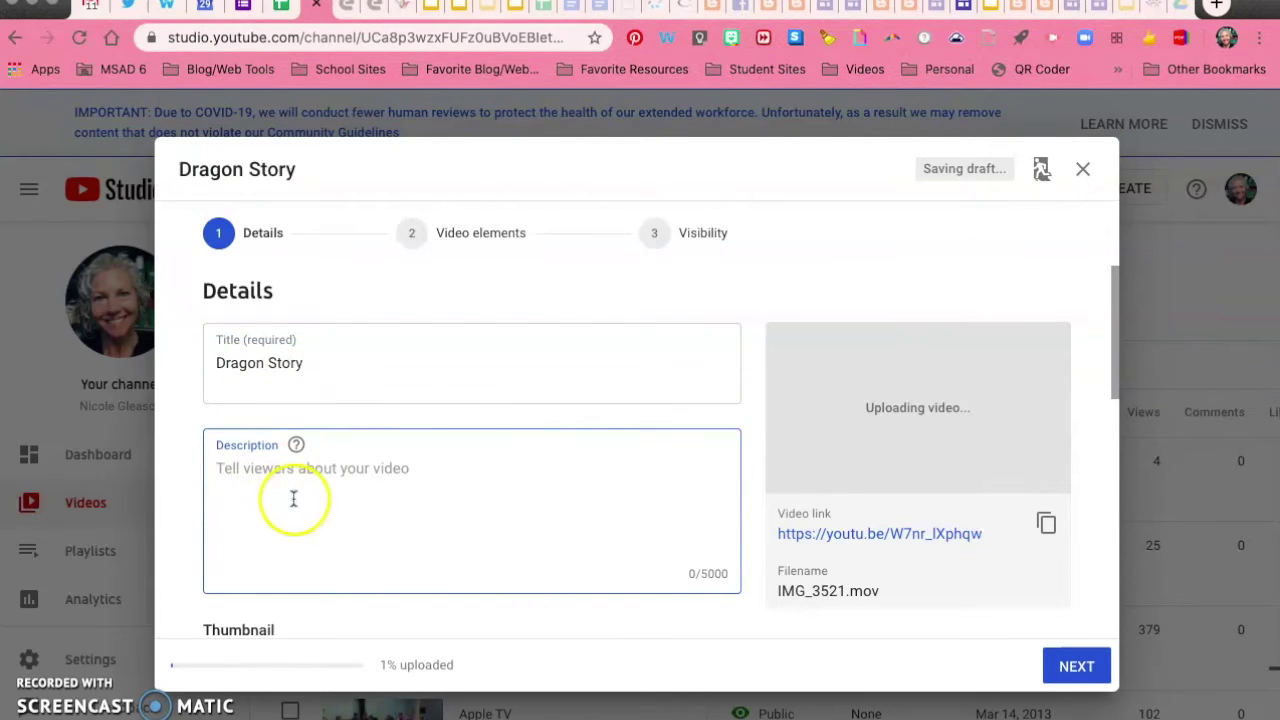
Step: Open the video's playlist choices and select the Favorites playlist, leaving Apple Tech unselected
scroll(535, 455, "down", 3)
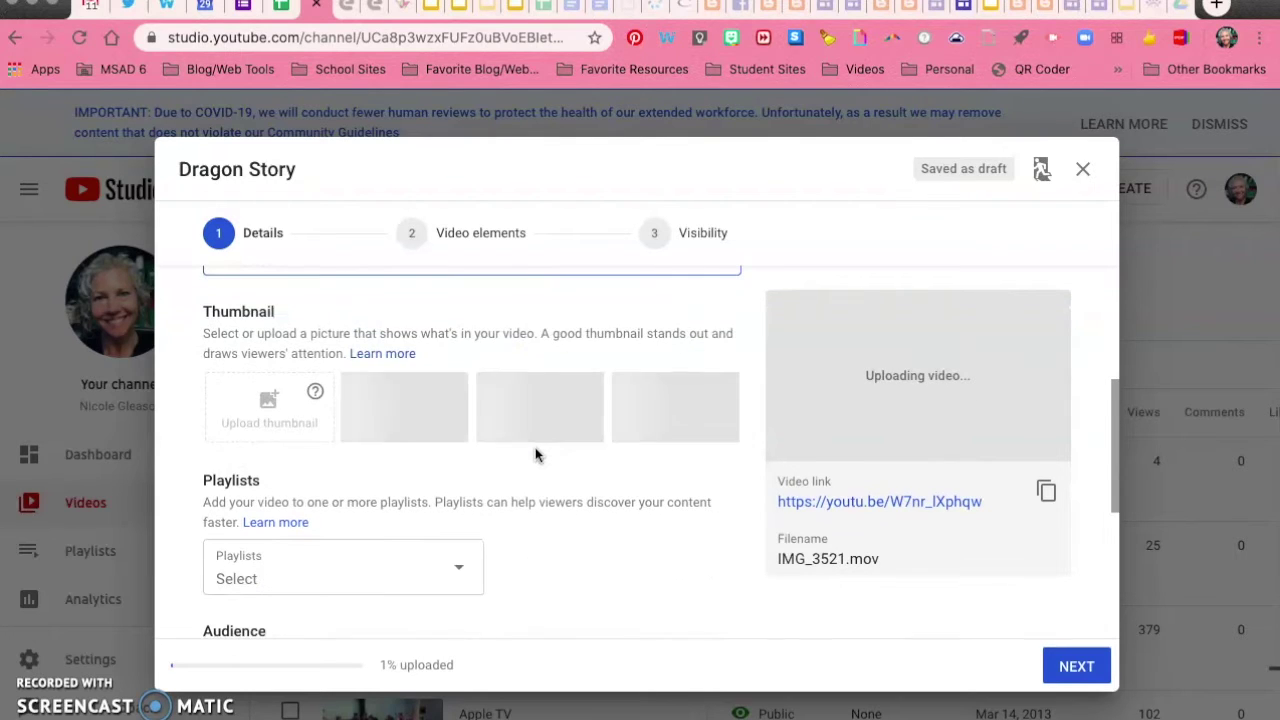
scroll(535, 455, "down", 1)
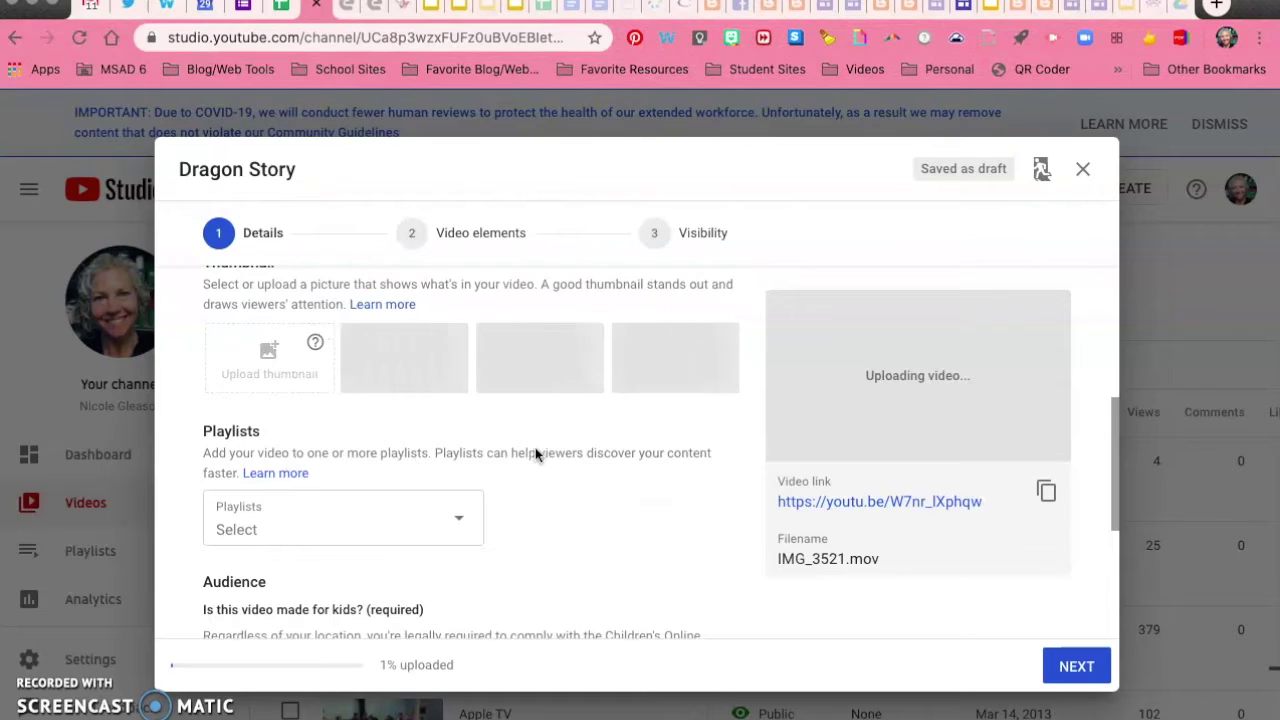
left_click(461, 523)
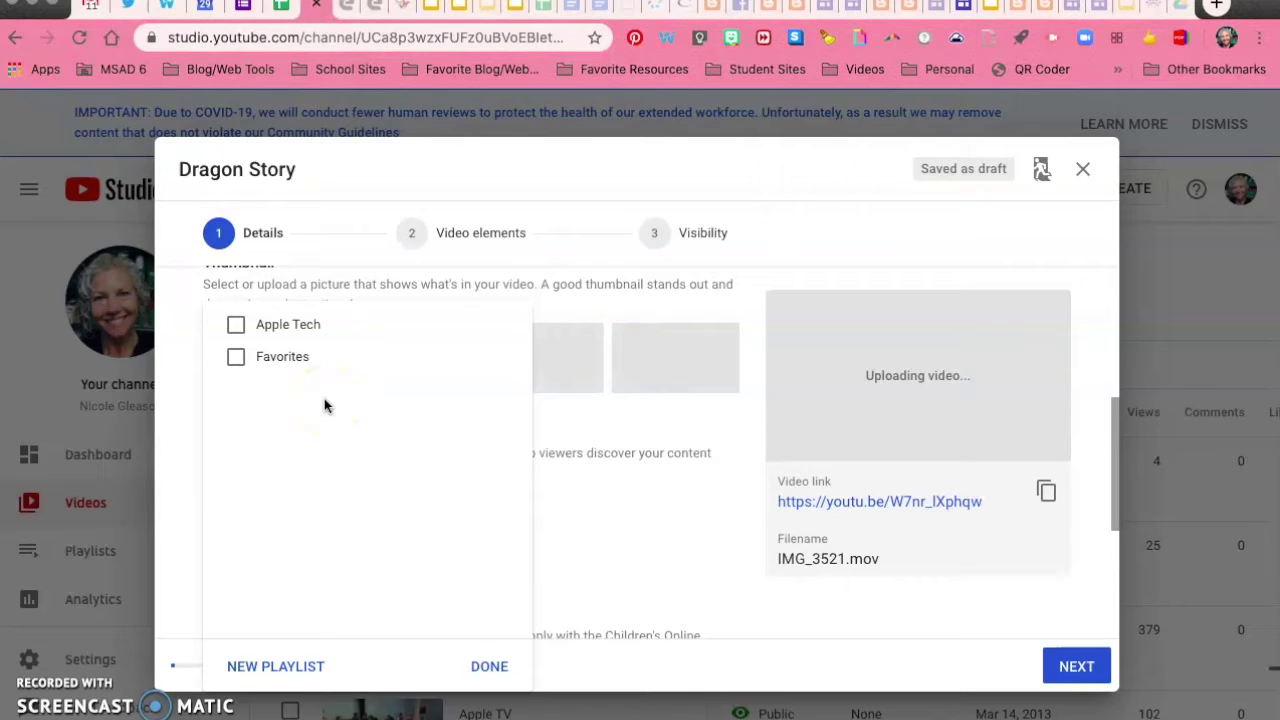
left_click(237, 327)
left_click(237, 327)
left_click(237, 360)
Step: Create a new public playlist titled "Dragon Stories"
left_click(276, 668)
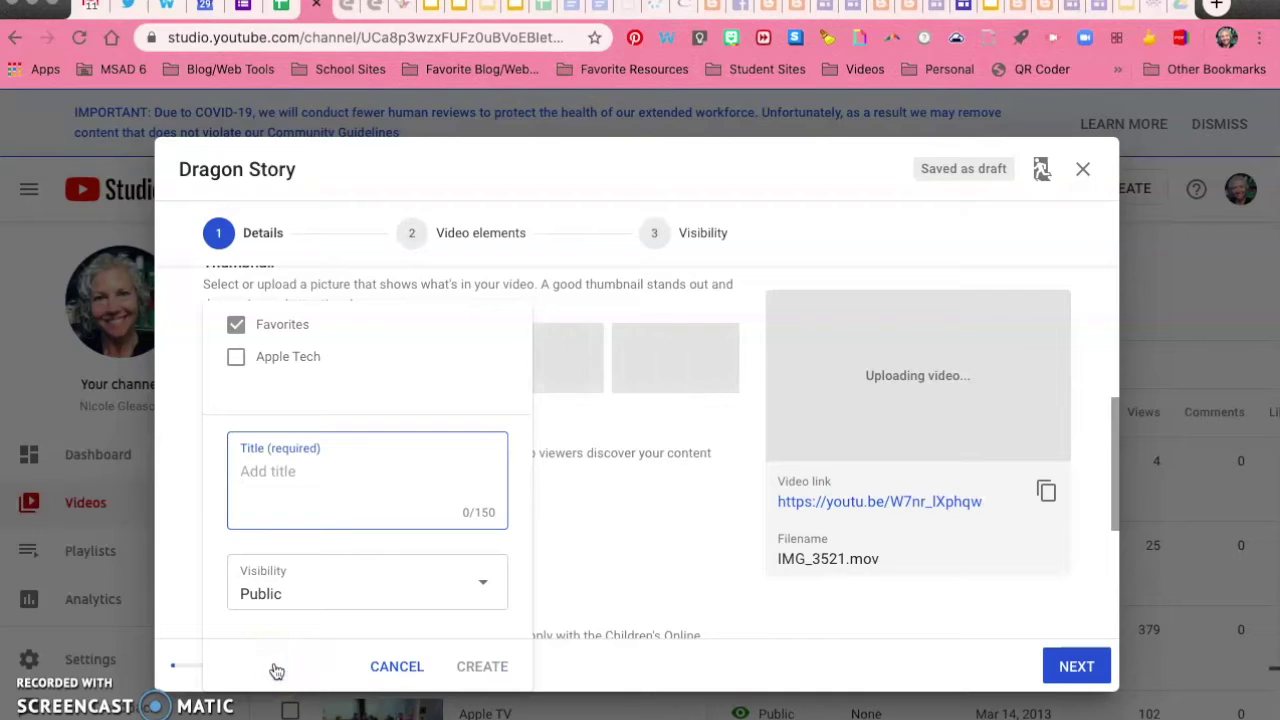
type("Dragon Stories")
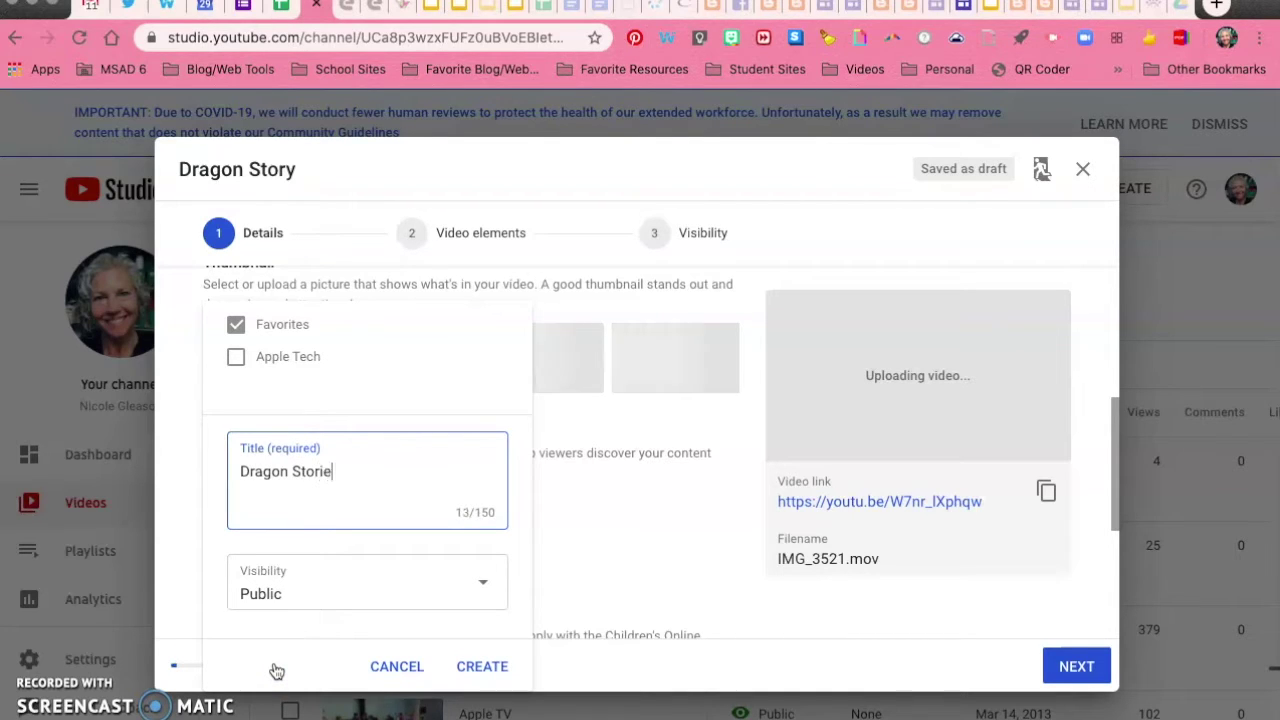
left_click(470, 667)
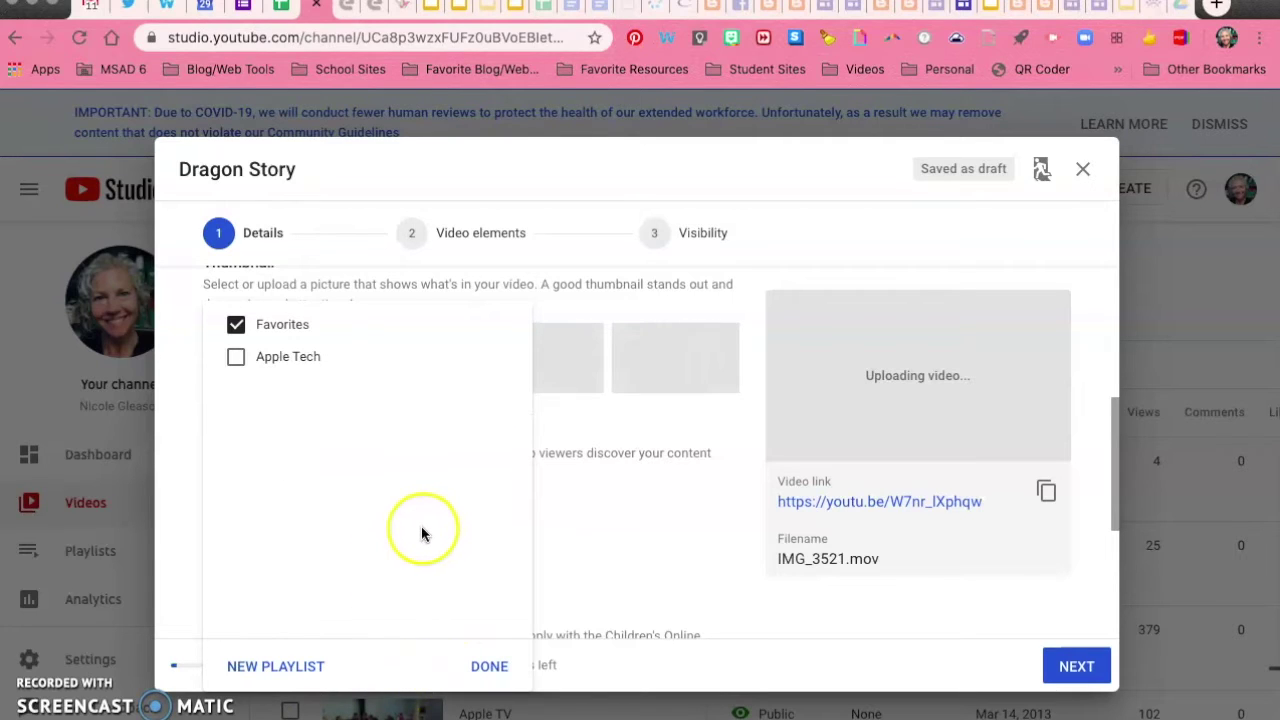
Step: Assign the video to the Dragon Stories playlist and remove it from Favorites
left_click(238, 357)
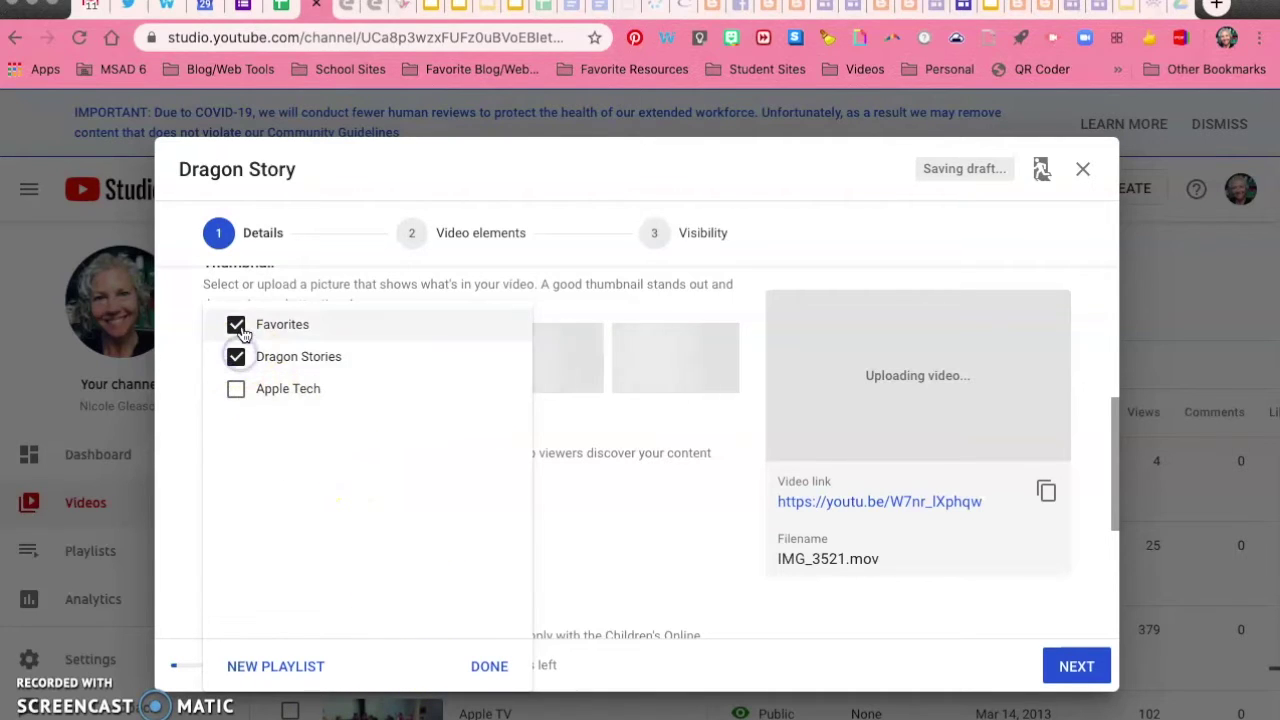
left_click(236, 324)
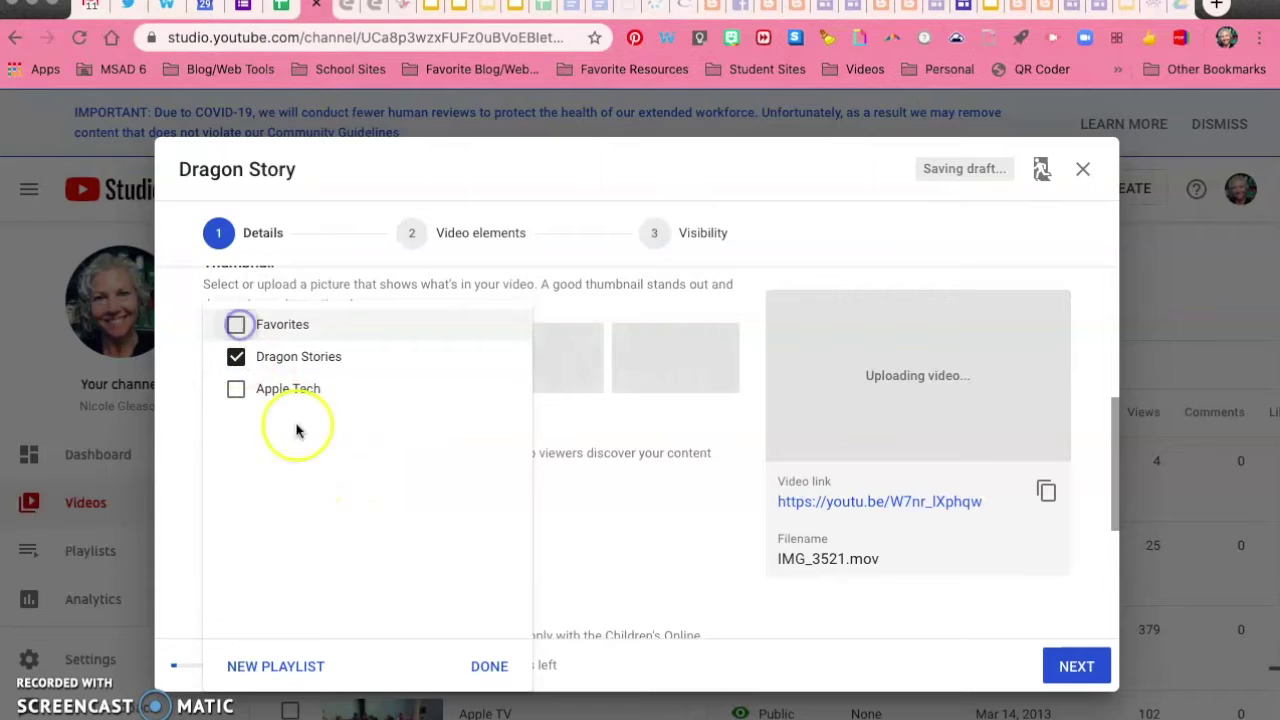
left_click(489, 666)
Step: Mark the video as made for kids, review the remaining details and continue to the video elements stage
scroll(600, 566, "down", 4)
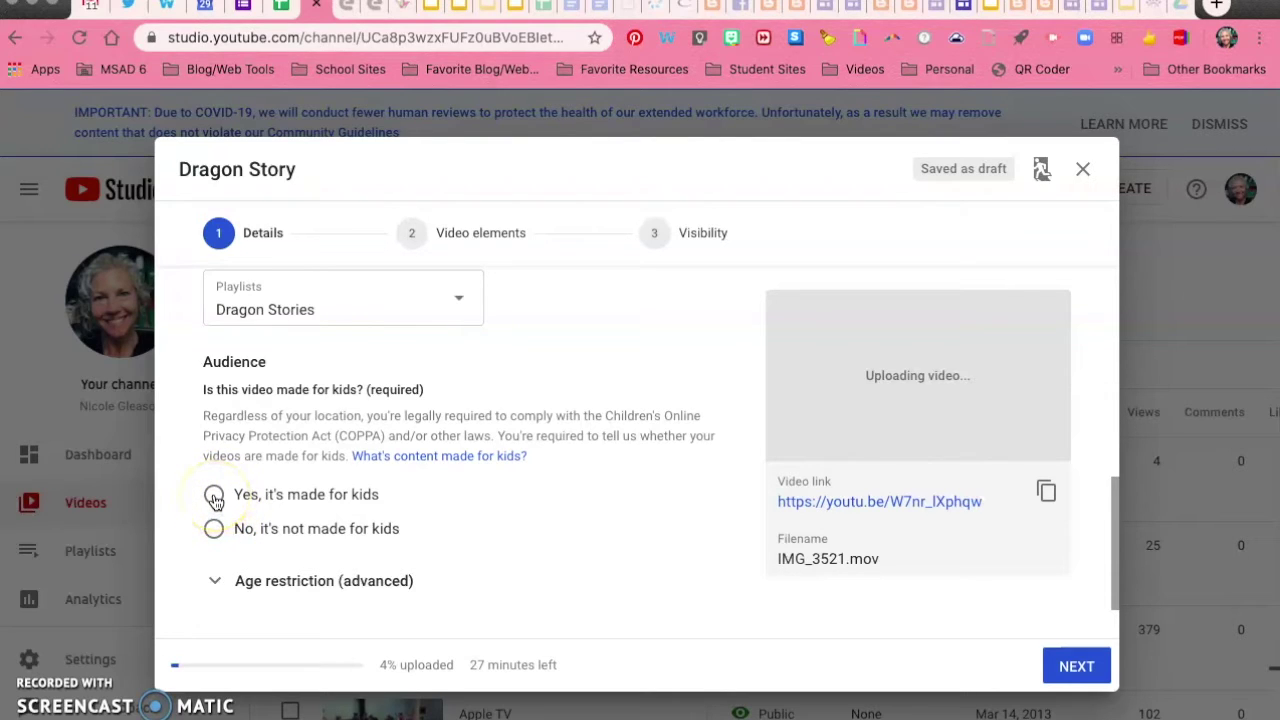
left_click(215, 497)
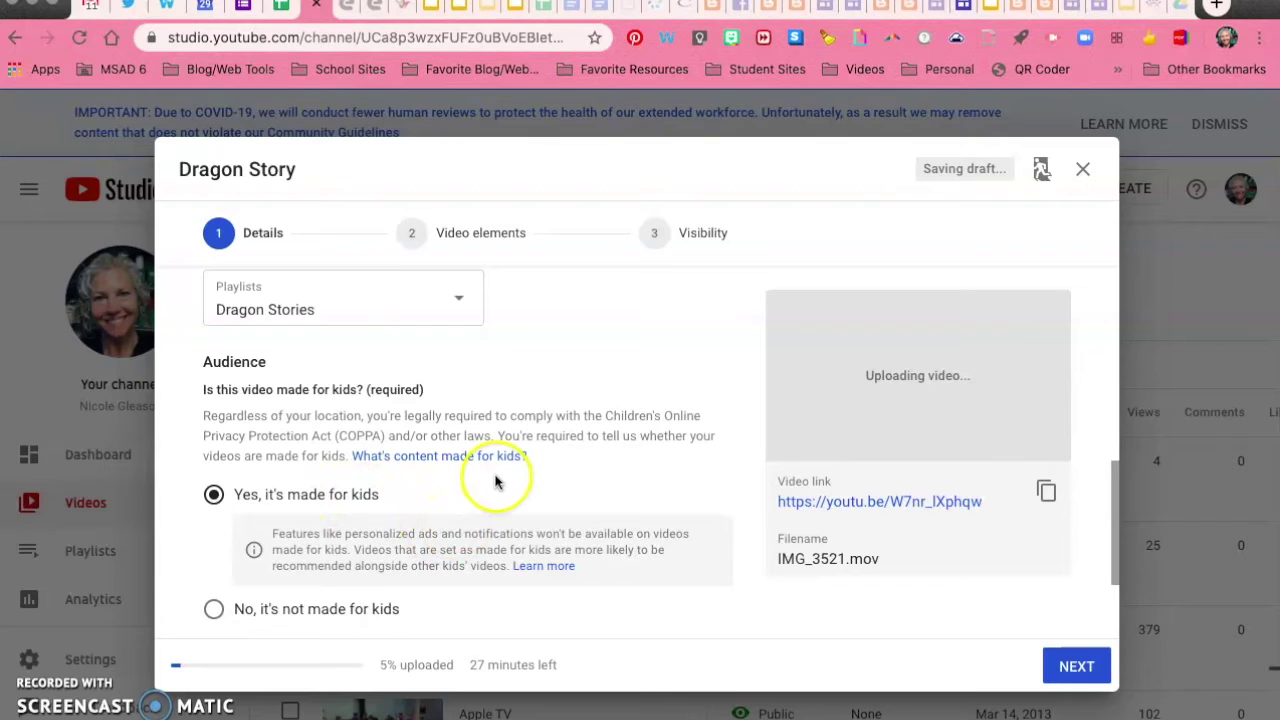
scroll(498, 484, "down", 3)
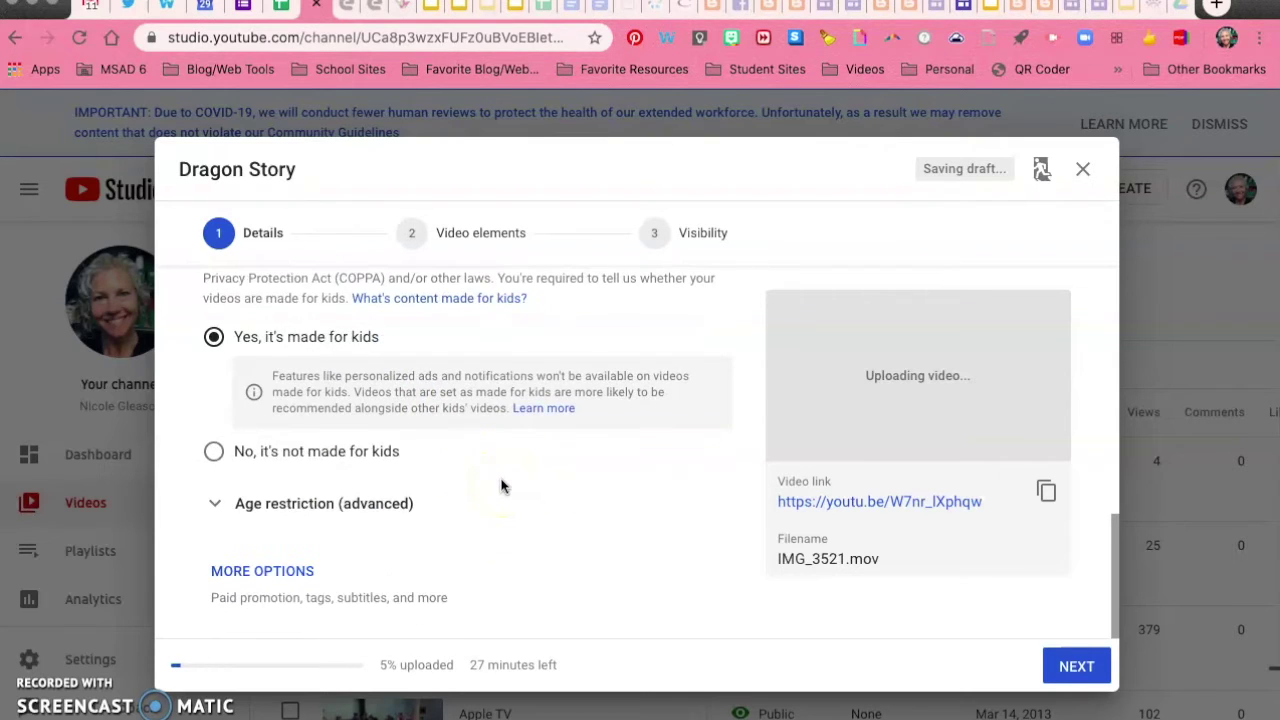
scroll(502, 486, "up", 8)
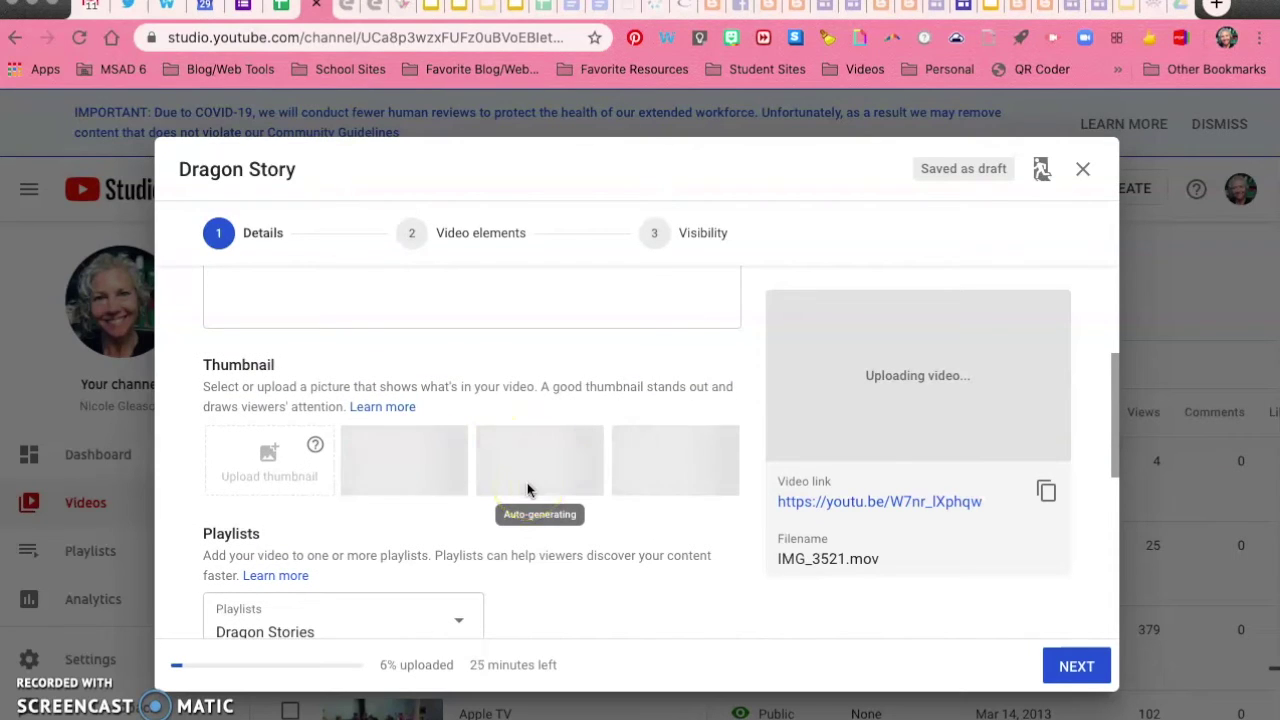
scroll(520, 500, "down", 5)
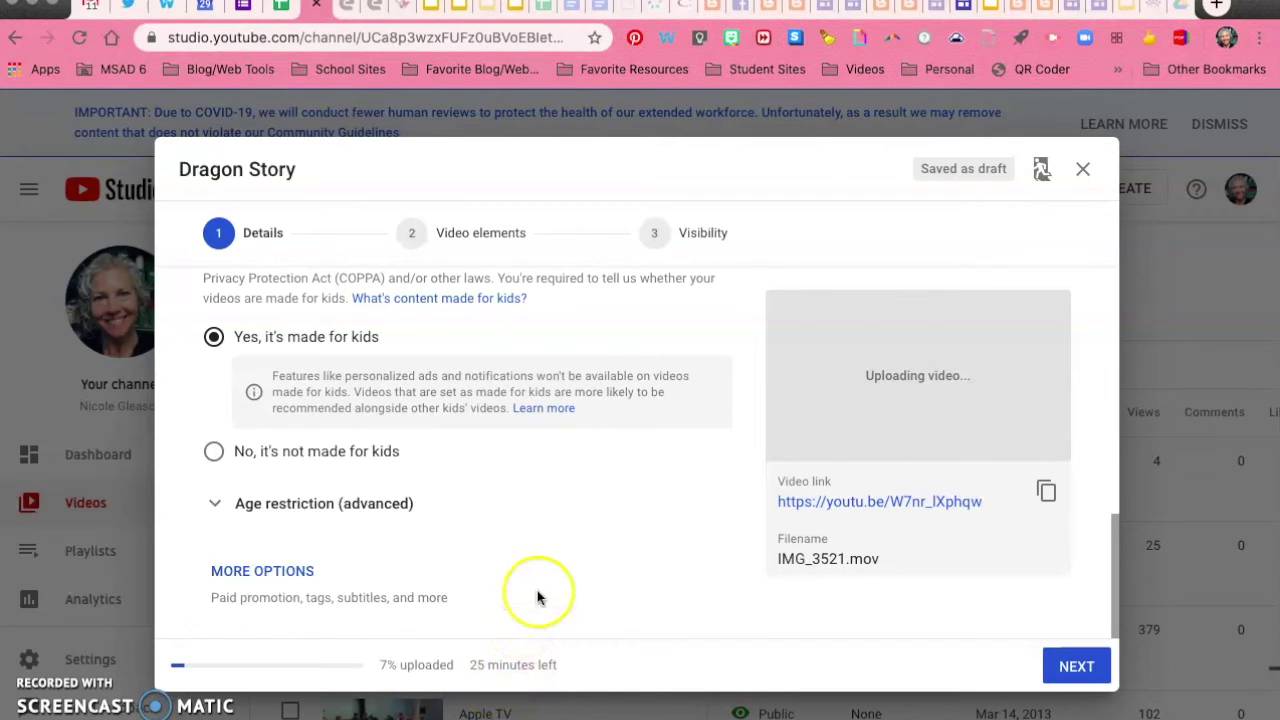
scroll(568, 486, "up", 3)
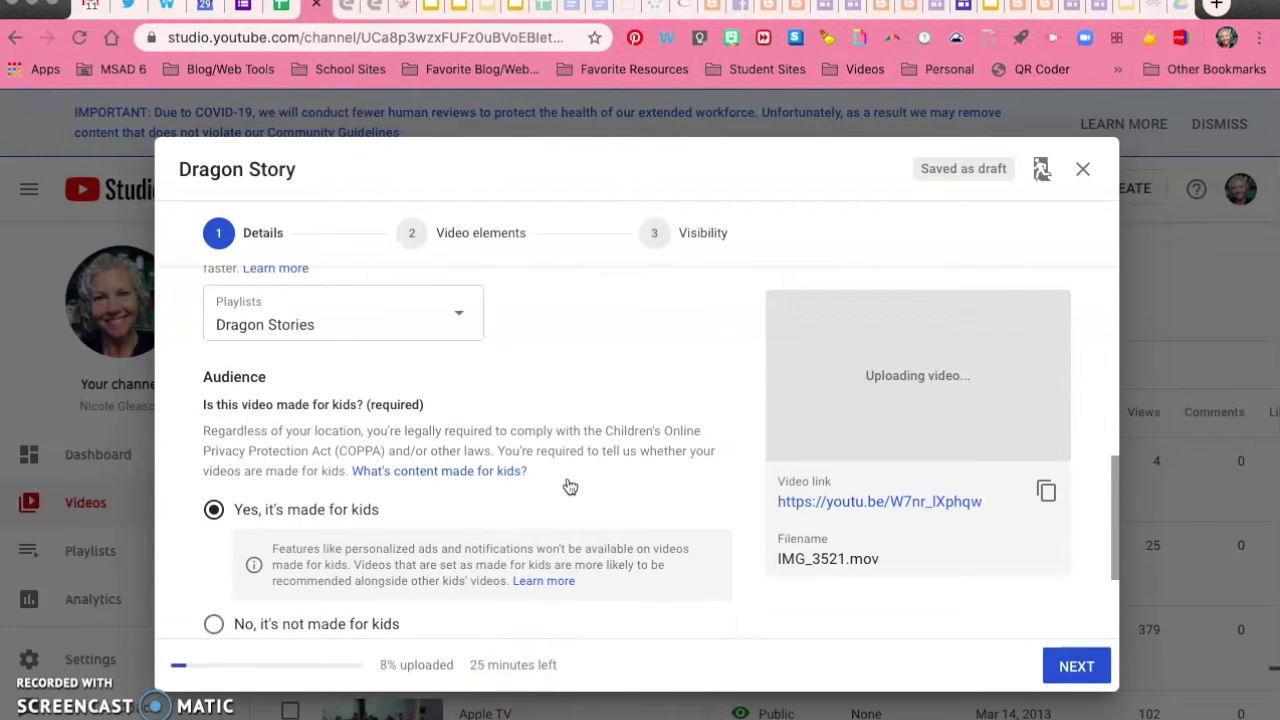
scroll(570, 486, "up", 4)
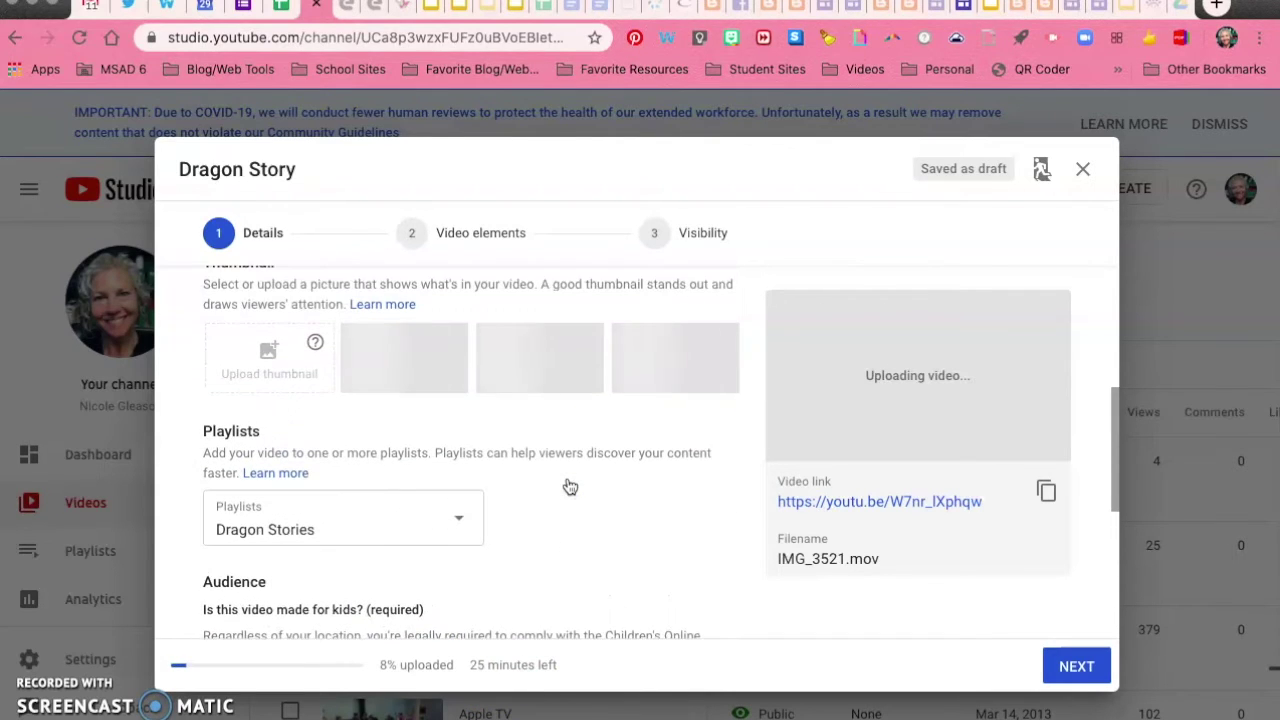
scroll(570, 486, "up", 2)
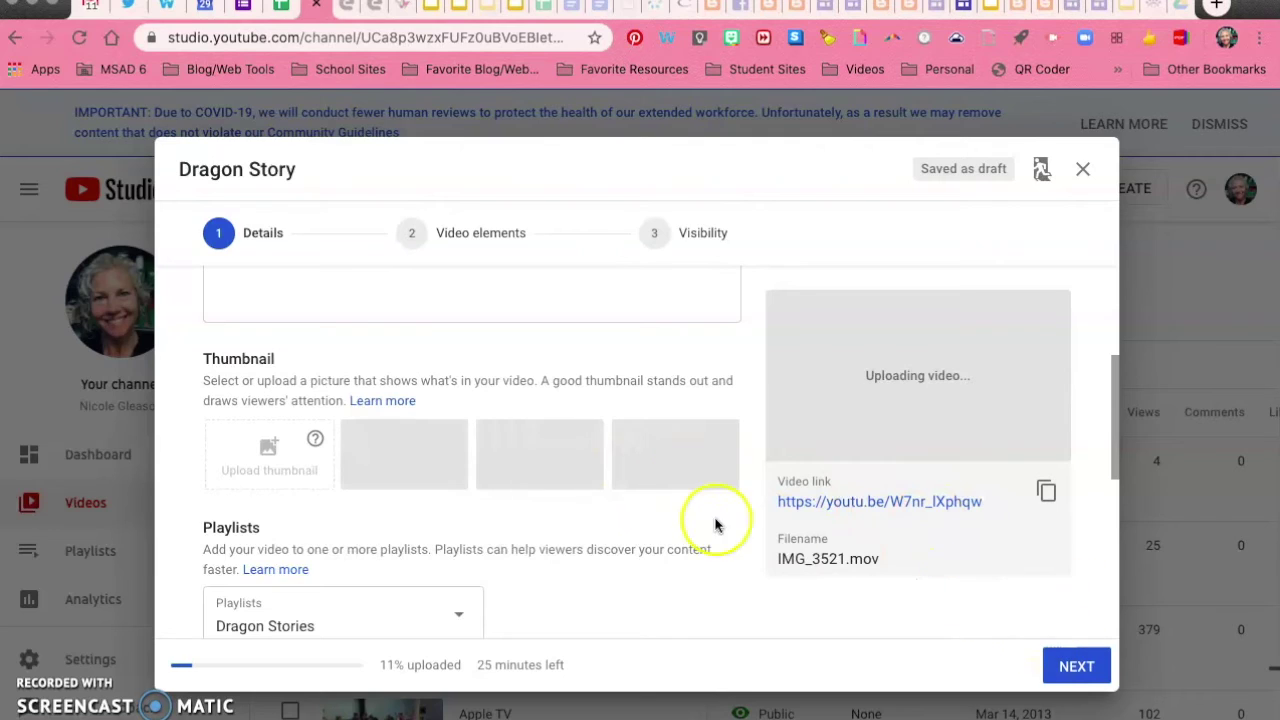
left_click(1074, 664)
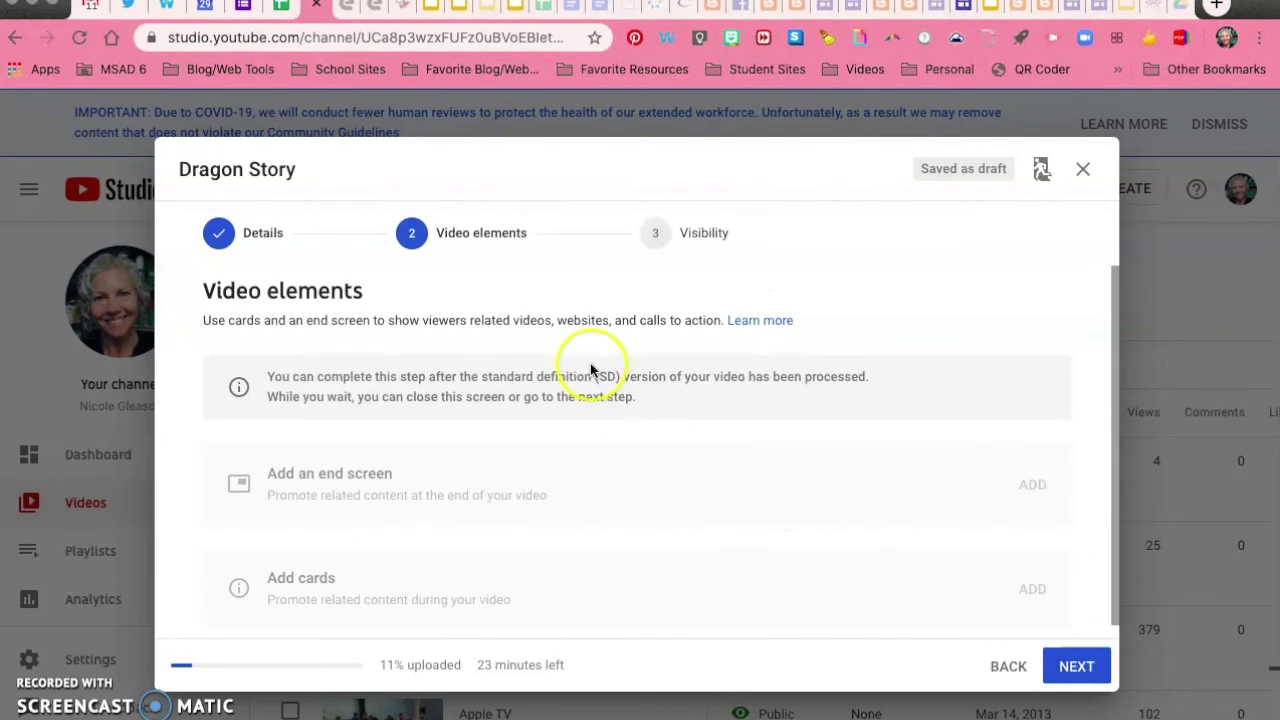
Step: Skip the video elements, try Private visibility for the video and set it back to Public
scroll(524, 491, "down", 1)
scroll(524, 491, "up", 1)
left_click(1074, 666)
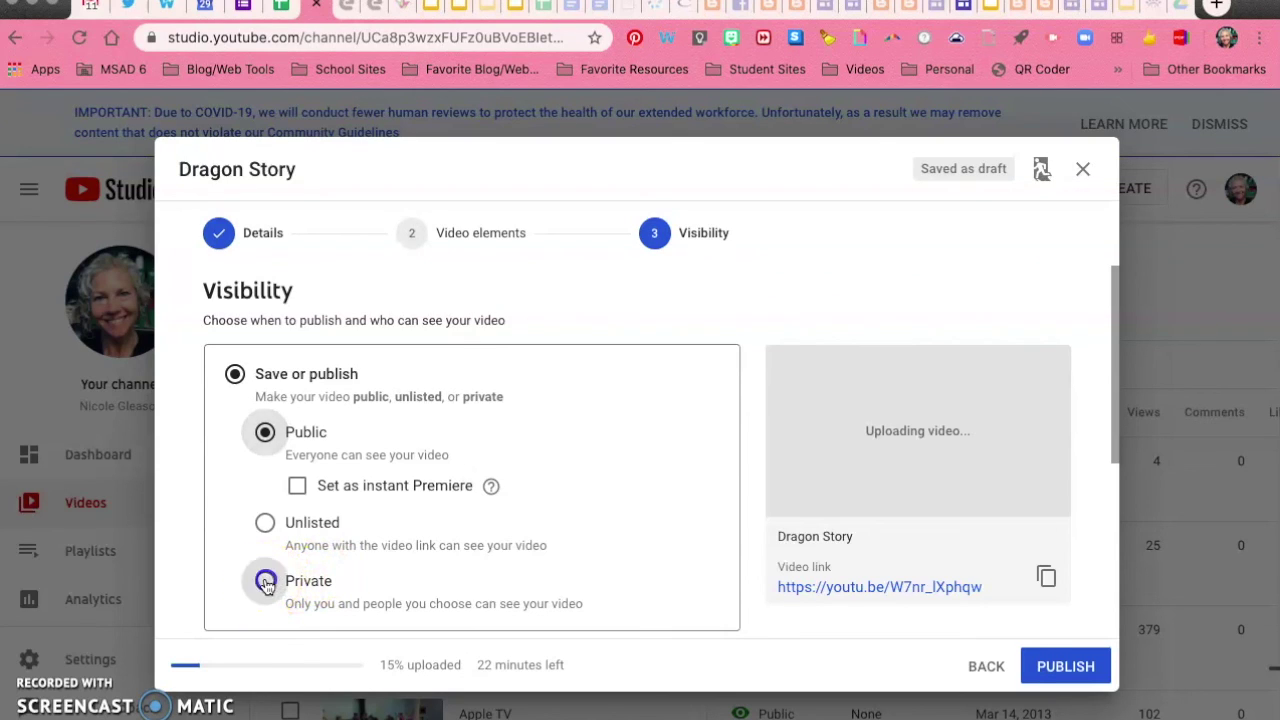
left_click(266, 582)
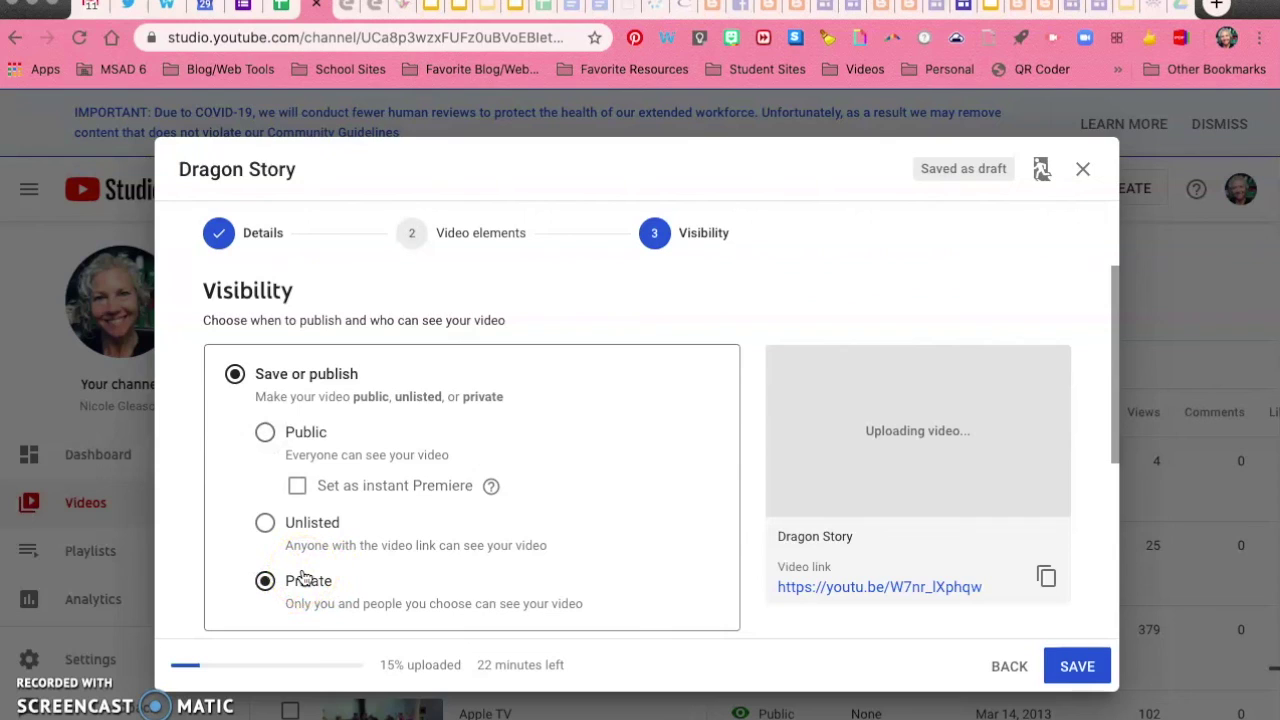
left_click(265, 434)
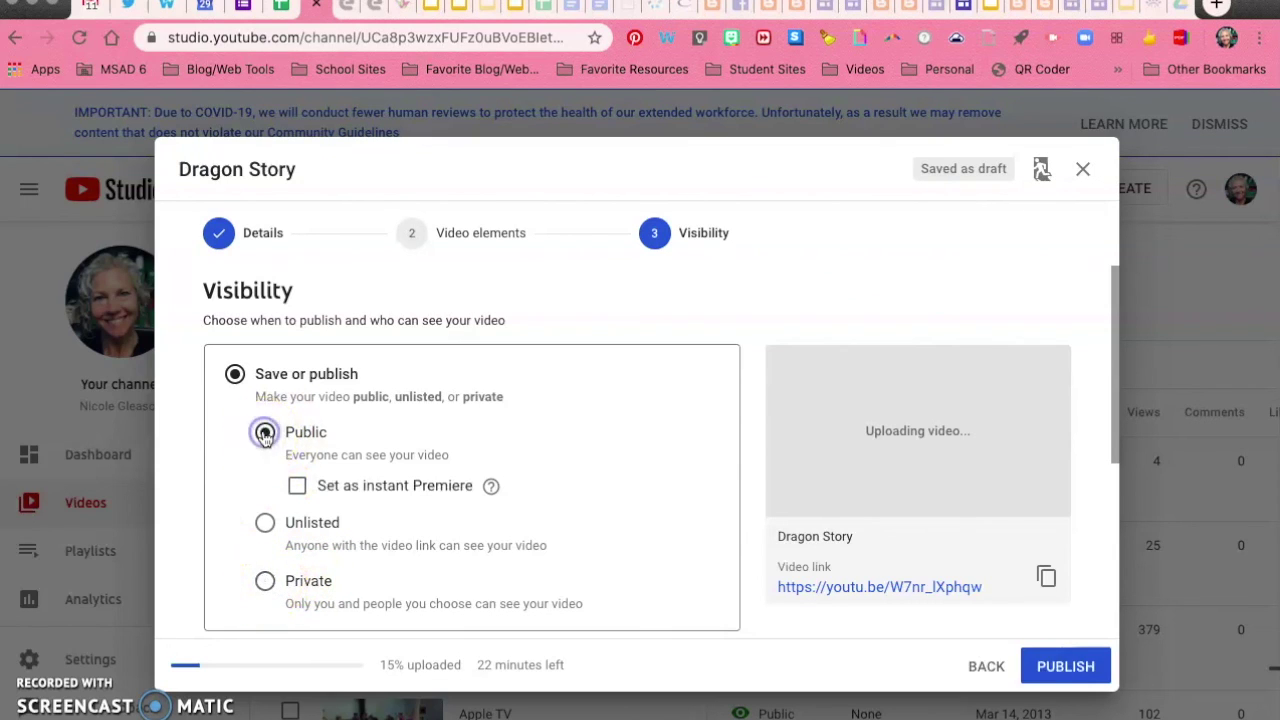